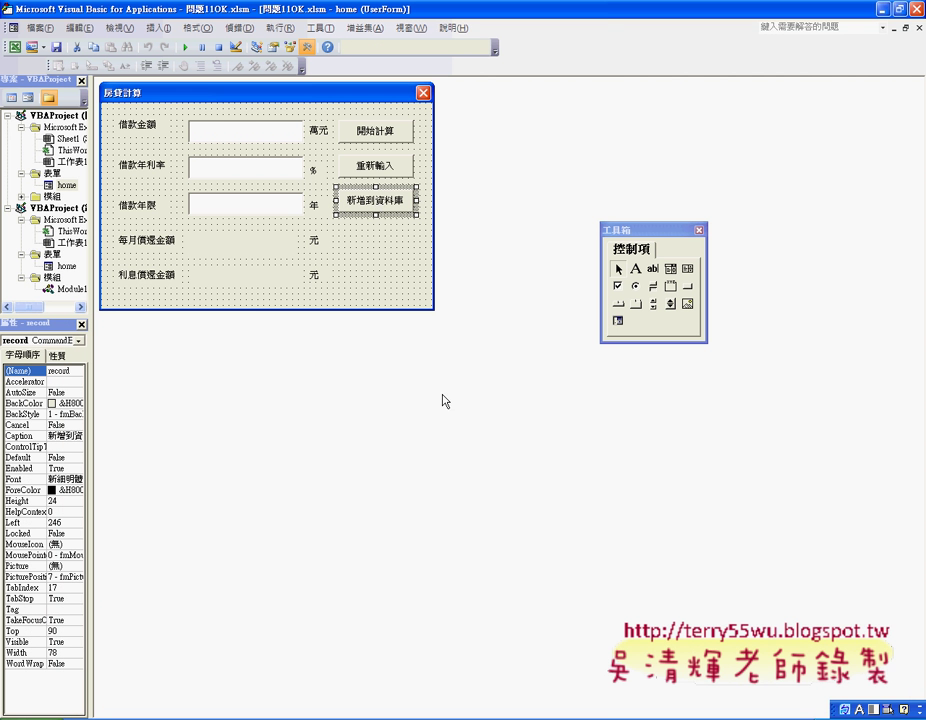
Switch from the VBA UserForm designer to the 問題11OK workbook in Excel
{"action": "left_click", "coordinate": [640, 712]}
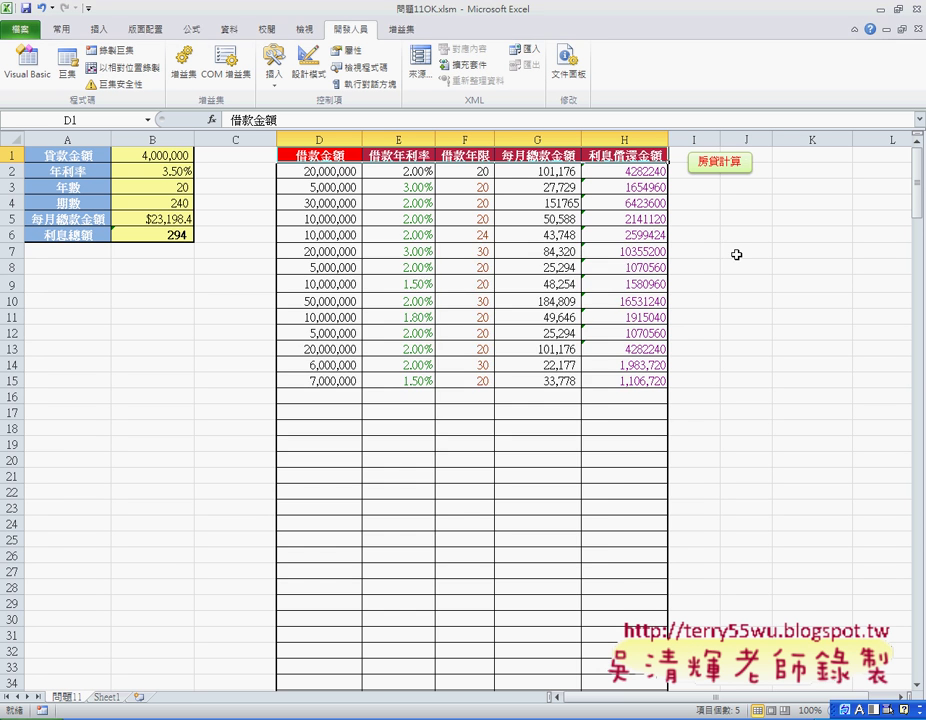
Run the 房貸計算 form to compute the 8,000,000 loan at 1.60% over 20 years into row 16
{"action": "left_click", "coordinate": [720, 163]}
{"action": "left_click_drag", "start_coordinate": [444, 433], "coordinate": [445, 427]}
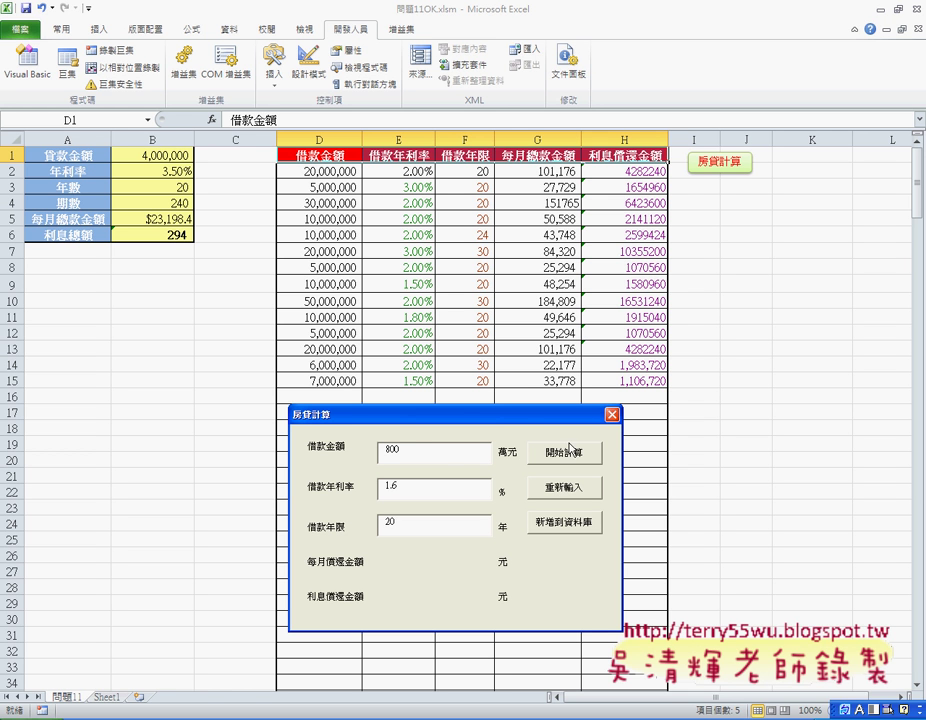
{"action": "left_click", "coordinate": [550, 452]}
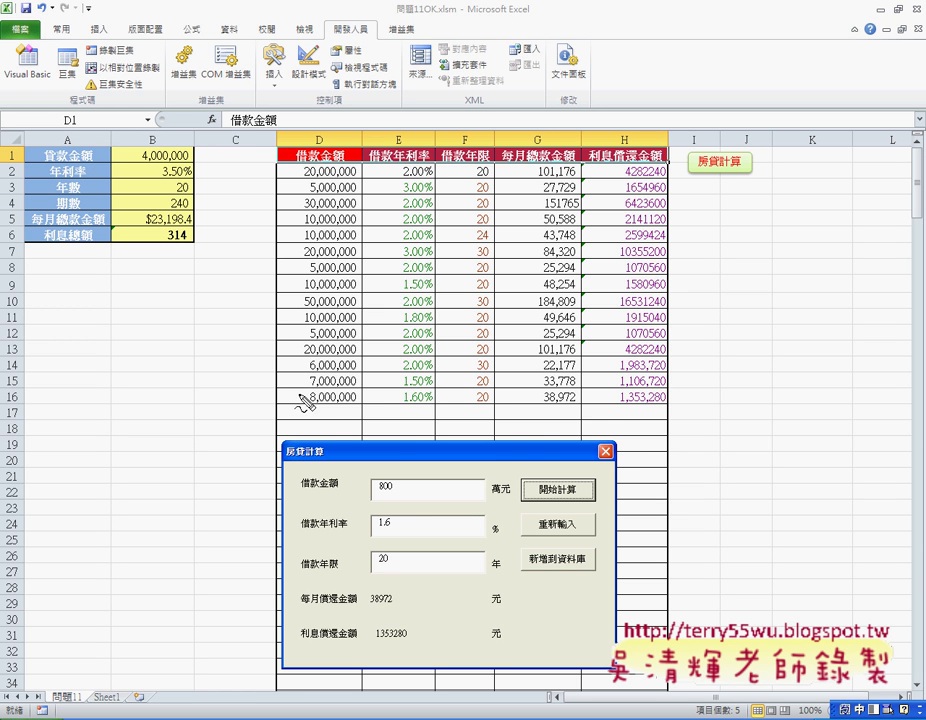
Mark the new 8,000,000 row and add-to-database action, then close the form and return to VBA
{"action": "mouse_move", "coordinate": [290, 390]}
{"action": "left_mouse_down"}
{"action": "mouse_move", "coordinate": [355, 420]}
{"action": "mouse_move", "coordinate": [638, 428]}
{"action": "mouse_move", "coordinate": [504, 393]}
{"action": "mouse_move", "coordinate": [300, 385]}
{"action": "mouse_move", "coordinate": [331, 413]}
{"action": "mouse_move", "coordinate": [410, 415]}
{"action": "left_mouse_up"}
{"action": "mouse_move", "coordinate": [599, 568]}
{"action": "left_mouse_down"}
{"action": "mouse_move", "coordinate": [530, 556]}
{"action": "mouse_move", "coordinate": [589, 578]}
{"action": "mouse_move", "coordinate": [578, 582]}
{"action": "left_mouse_up"}
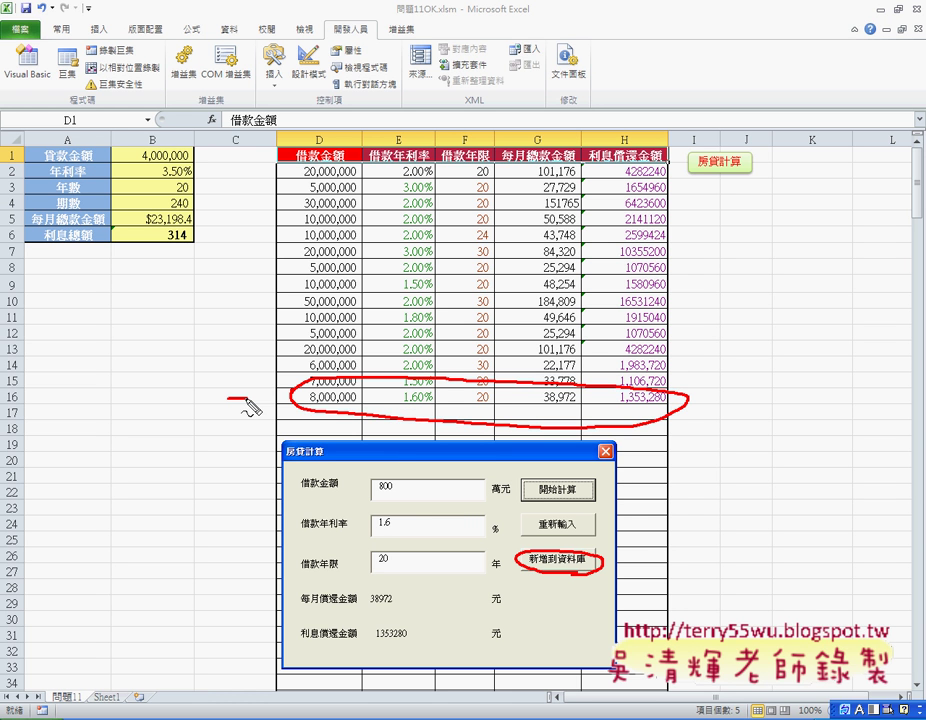
{"action": "left_click_drag", "start_coordinate": [228, 400], "coordinate": [272, 400]}
{"action": "left_click_drag", "start_coordinate": [262, 392], "coordinate": [262, 408]}
{"action": "key", "text": "Escape"}
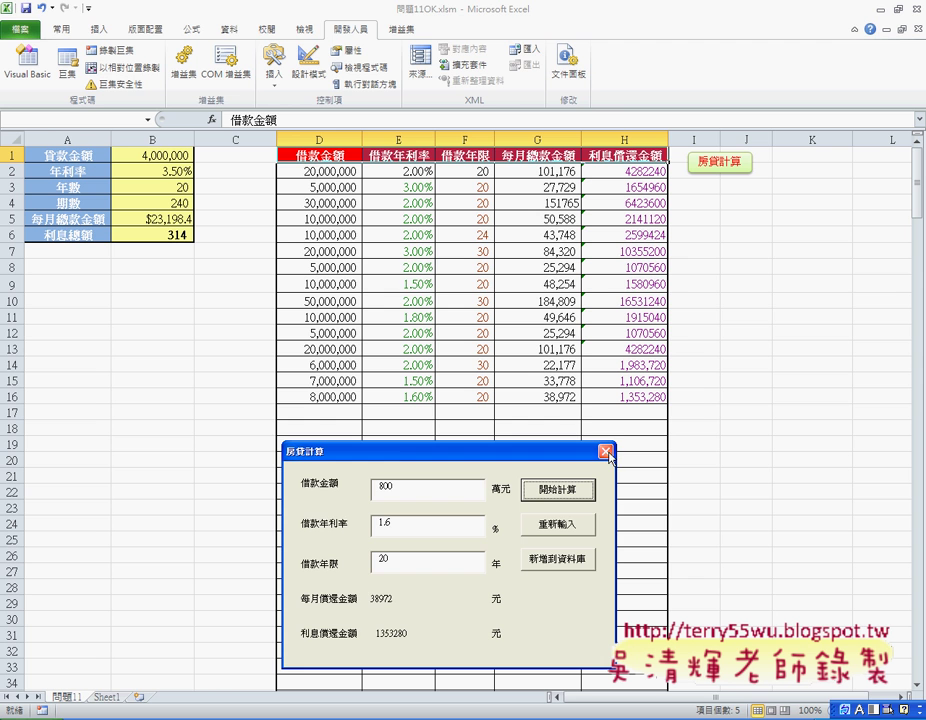
{"action": "key", "text": "alt+F4"}
{"action": "key", "text": "alt+F11"}
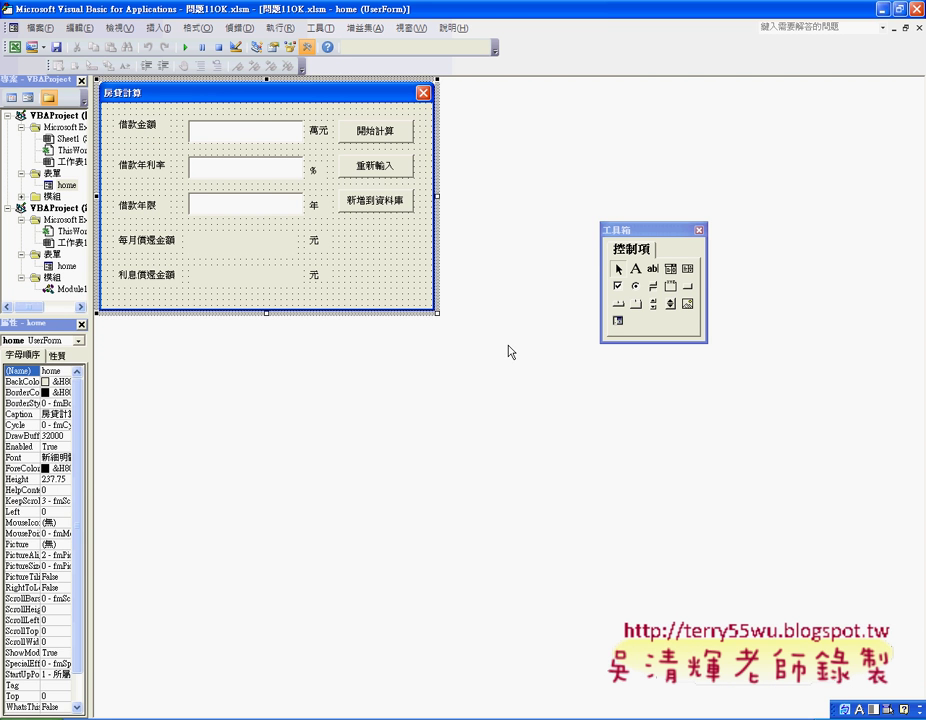
Open the 新增到資料庫 button's record_Click code and highlight its Call to 利用ADO新增資料
{"action": "double_click", "coordinate": [375, 200]}
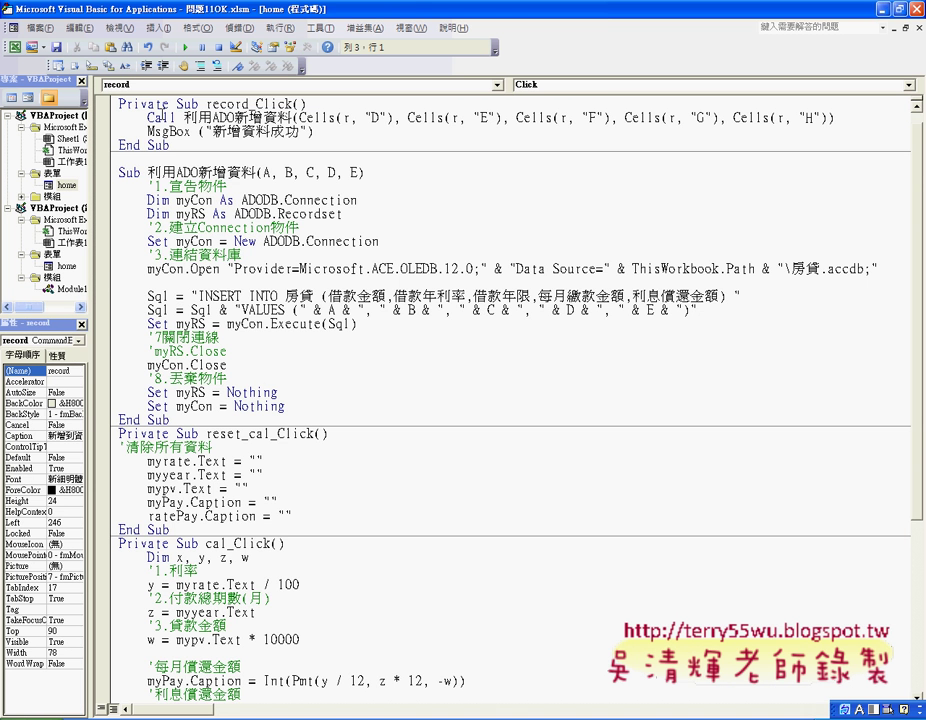
{"action": "double_click", "coordinate": [160, 117]}
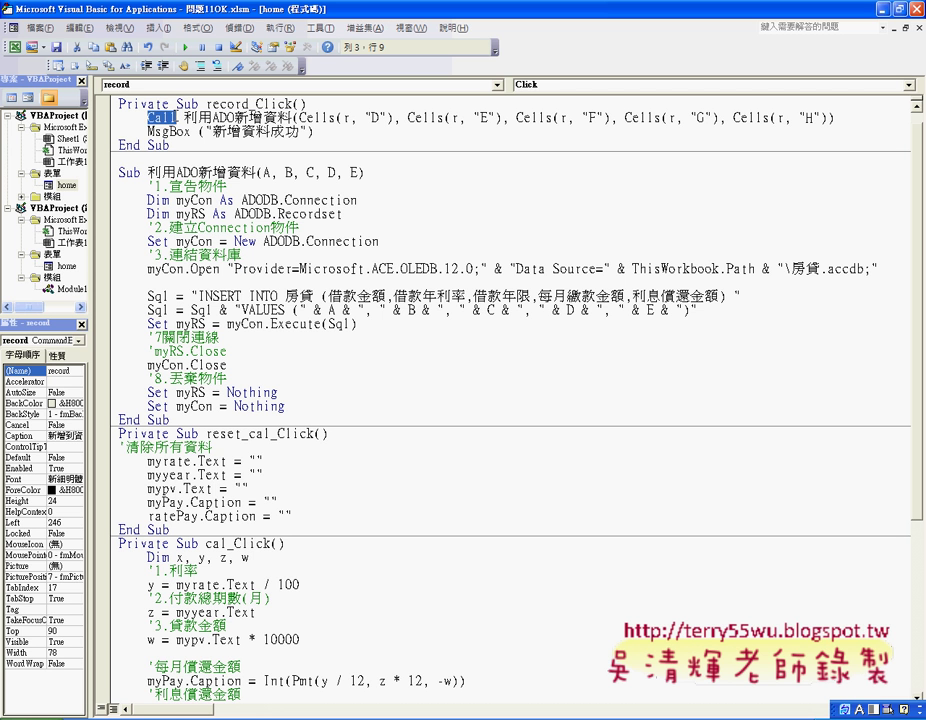
{"action": "double_click", "coordinate": [235, 117]}
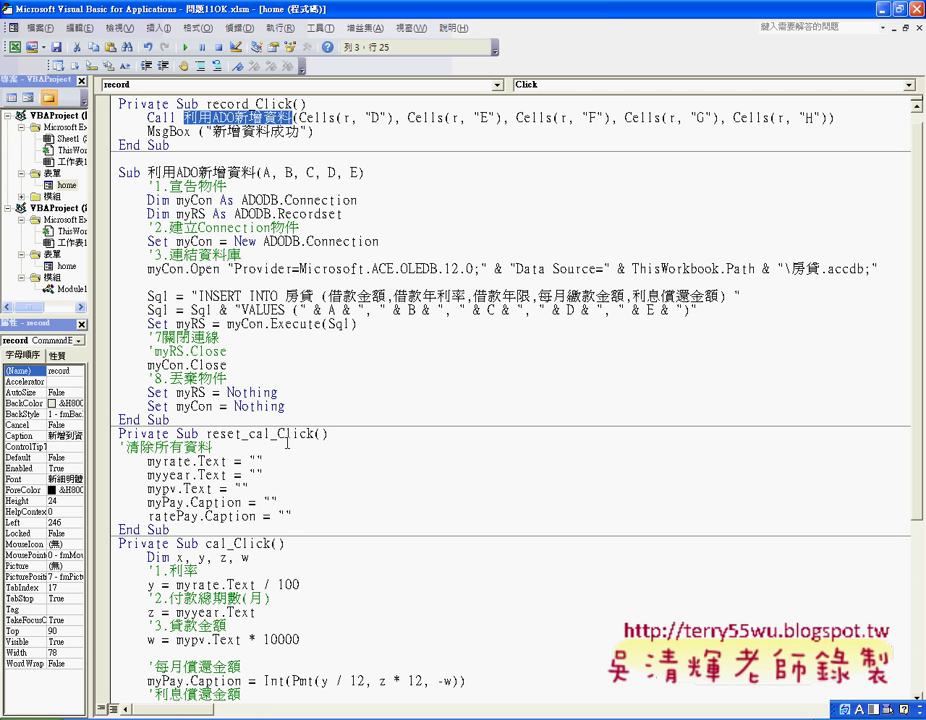
Highlight the procedure's parameter list A, B, C, D, E and the call's arguments
{"action": "scroll", "coordinate": [150, 186], "scroll_direction": "up", "scroll_amount": 1}
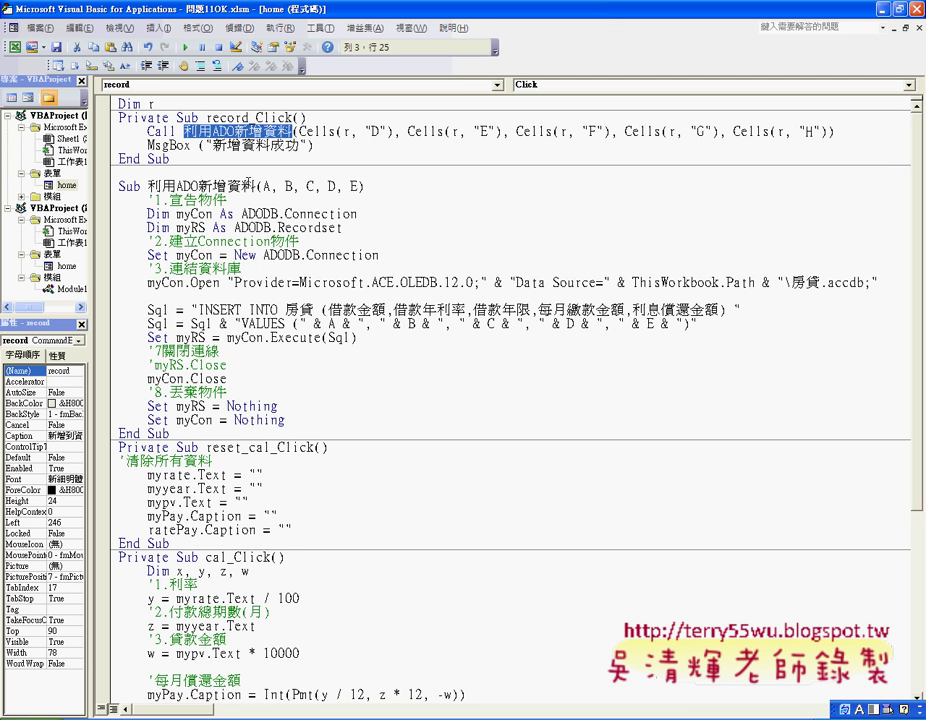
{"action": "left_click_drag", "start_coordinate": [263, 186], "coordinate": [359, 186]}
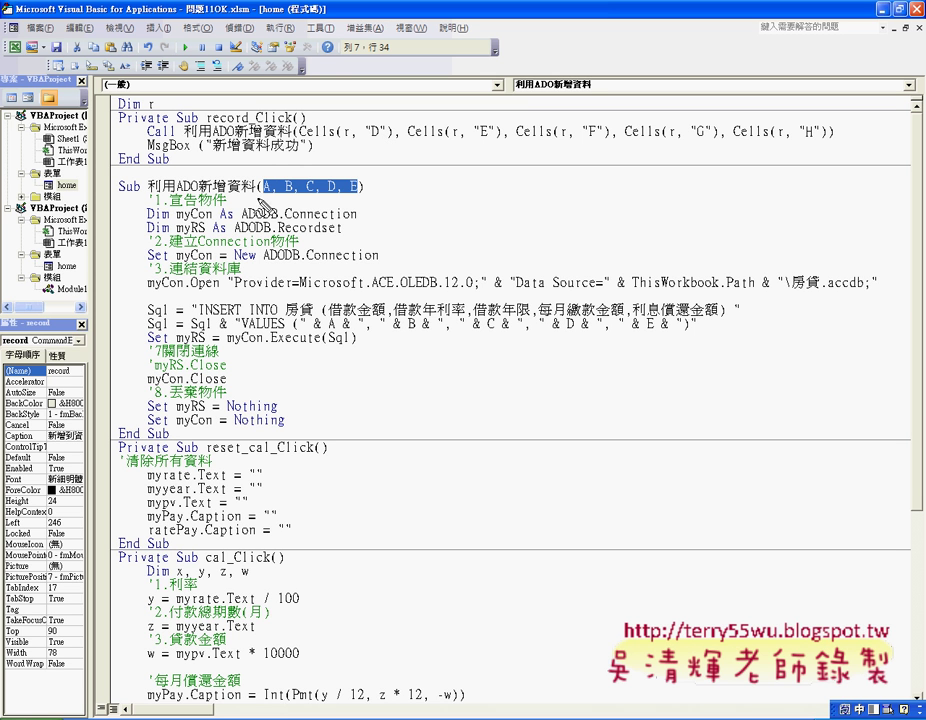
{"action": "left_click_drag", "start_coordinate": [265, 197], "coordinate": [356, 197]}
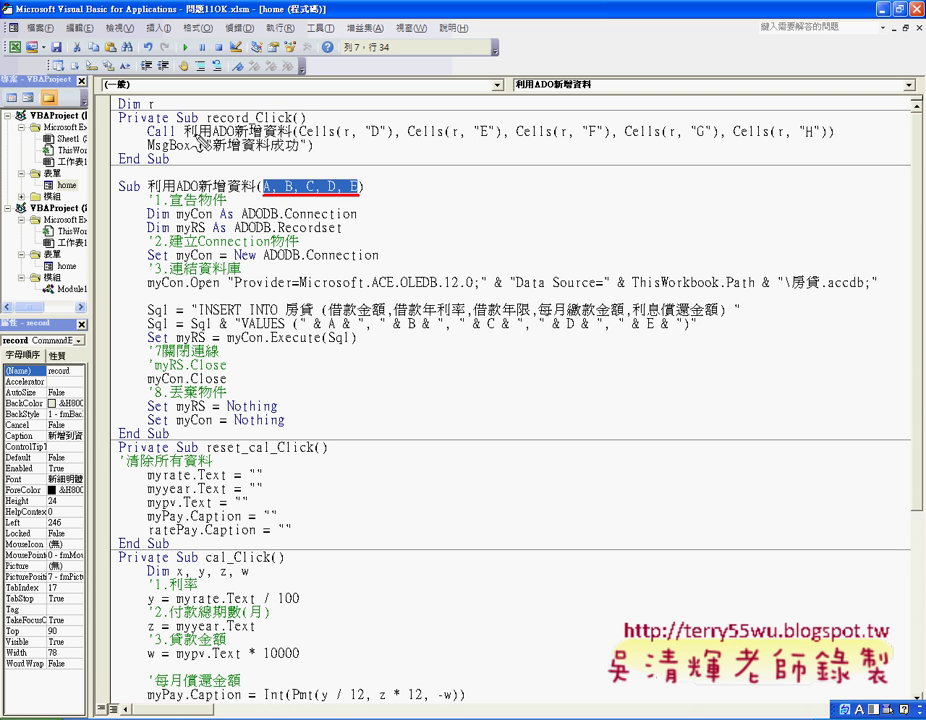
{"action": "left_click_drag", "start_coordinate": [184, 141], "coordinate": [384, 142]}
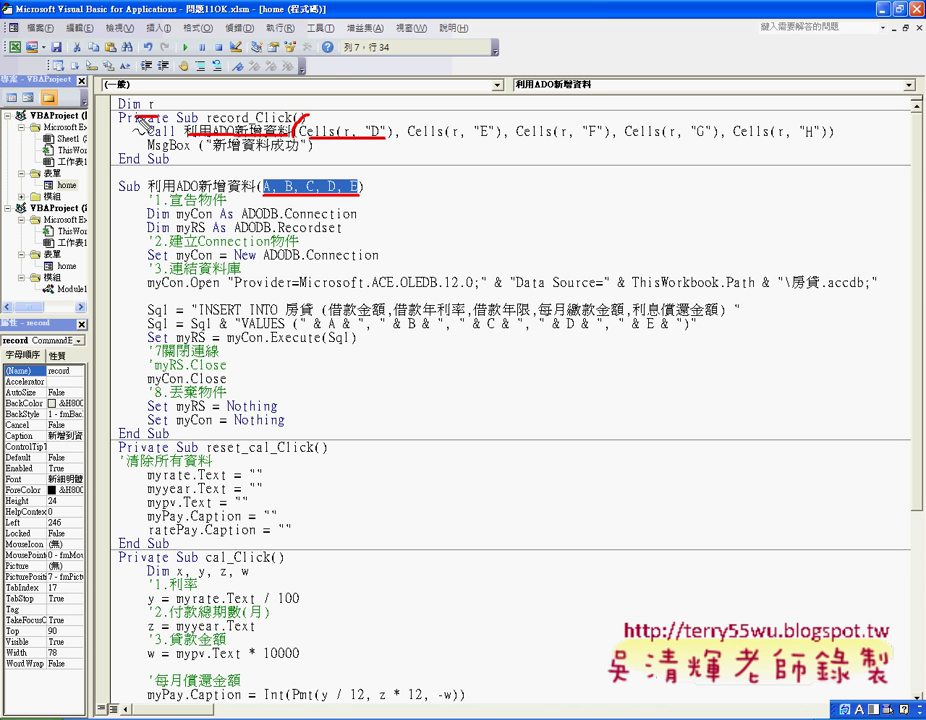
Circle the Dim r declaration and the variable r, then clear the annotations
{"action": "left_click_drag", "start_coordinate": [103, 98], "coordinate": [112, 104]}
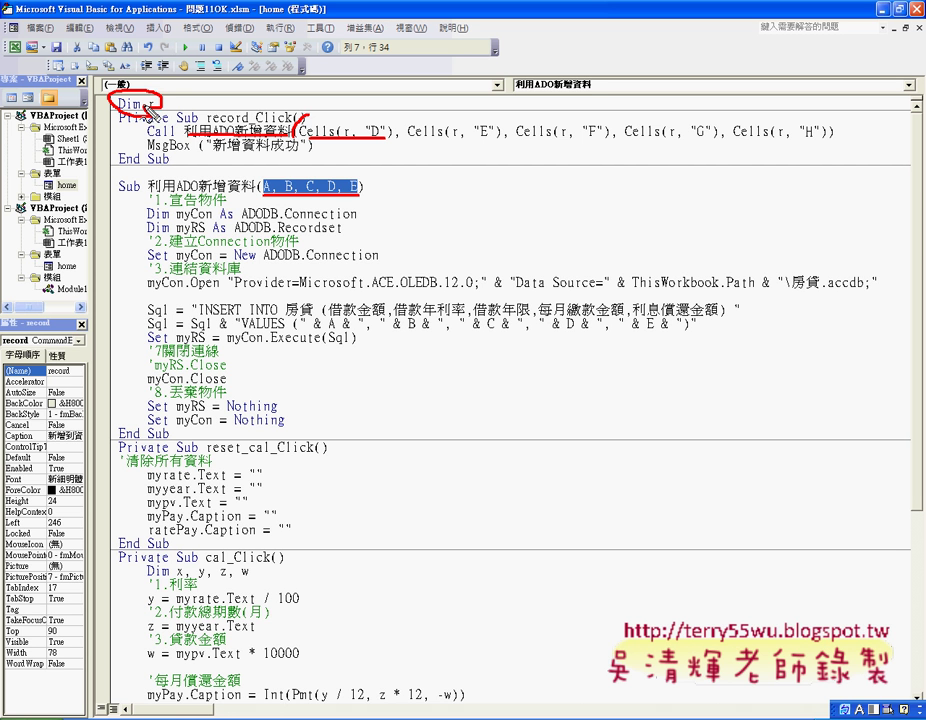
{"action": "left_click_drag", "start_coordinate": [150, 96], "coordinate": [152, 108]}
{"action": "key", "text": "Escape"}
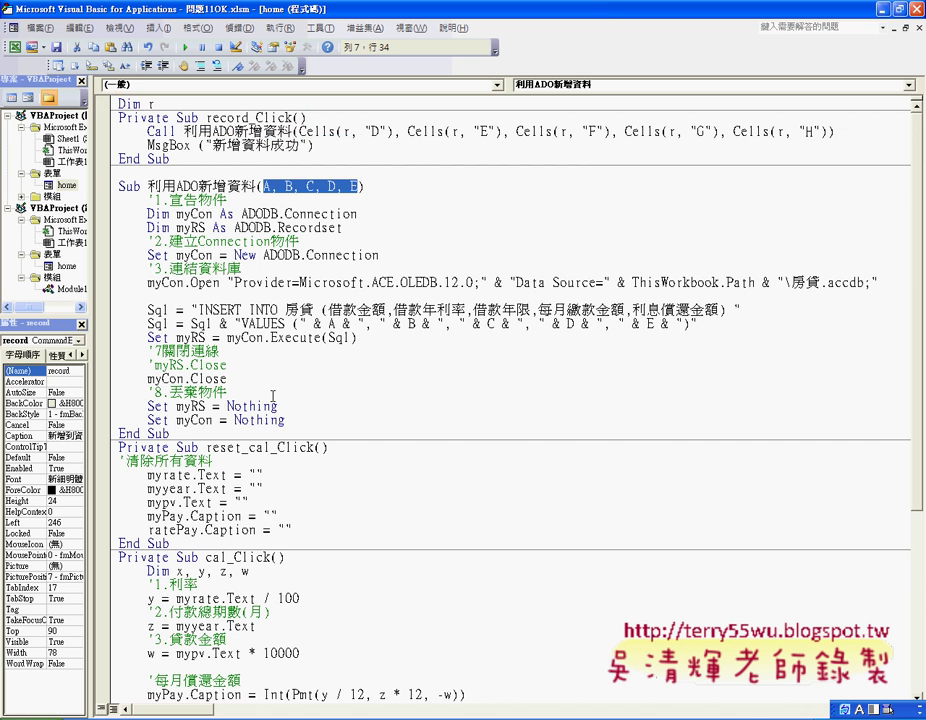
{"action": "left_click", "coordinate": [313, 593]}
{"action": "scroll", "coordinate": [313, 593], "scroll_direction": "down", "scroll_amount": 6}
{"action": "scroll", "coordinate": [290, 590], "scroll_direction": "down", "scroll_amount": 1}
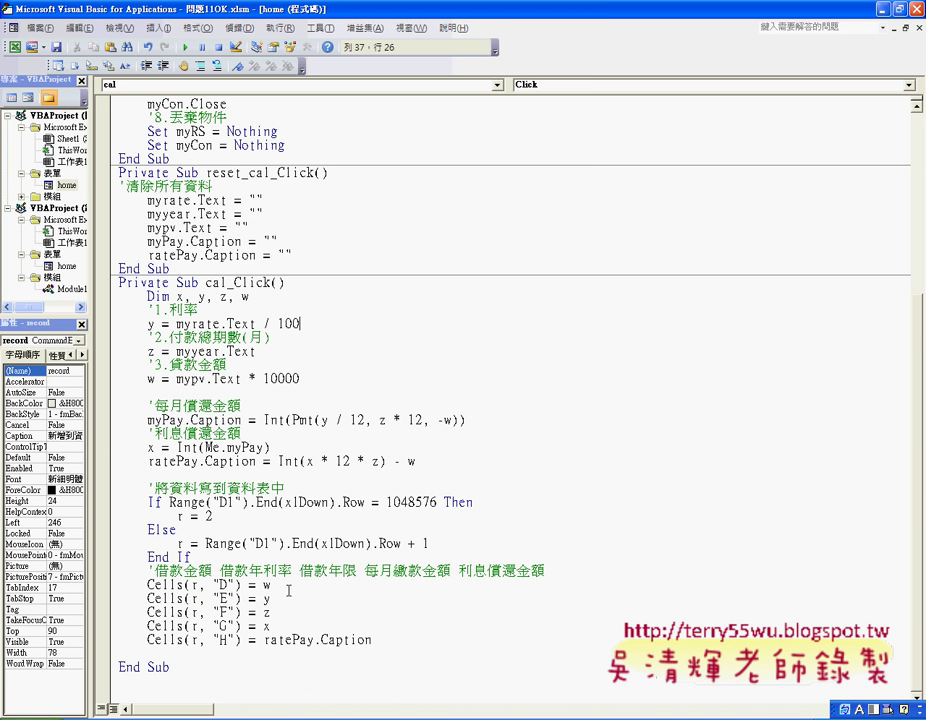
{"action": "double_click", "coordinate": [180, 516]}
{"action": "left_click_drag", "start_coordinate": [215, 516], "coordinate": [177, 516]}
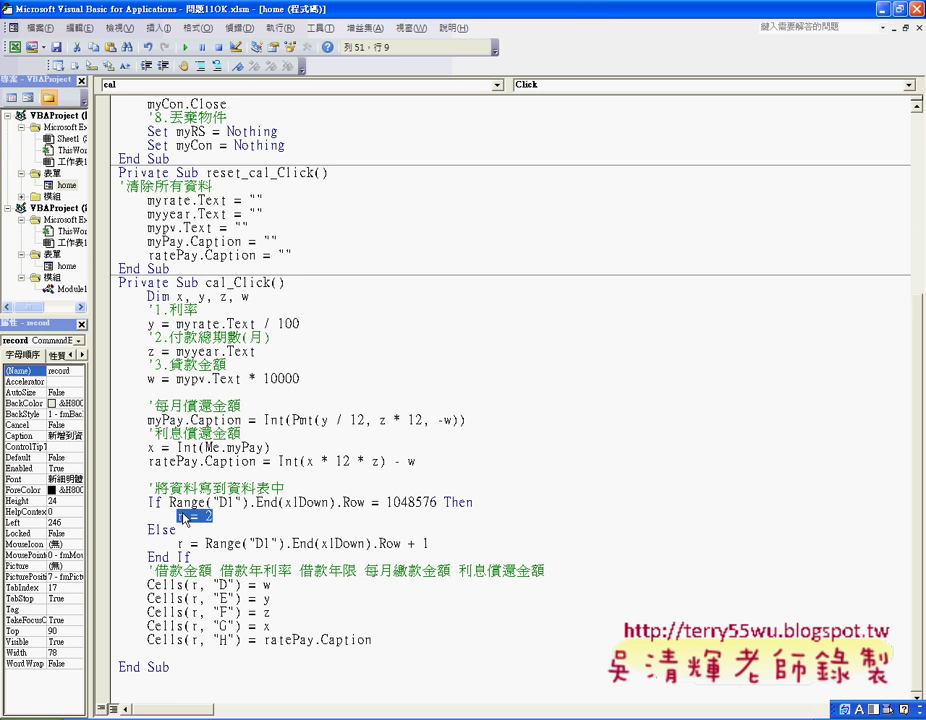
{"action": "left_click", "coordinate": [183, 519]}
{"action": "scroll", "coordinate": [182, 517], "scroll_direction": "up", "scroll_amount": 7}
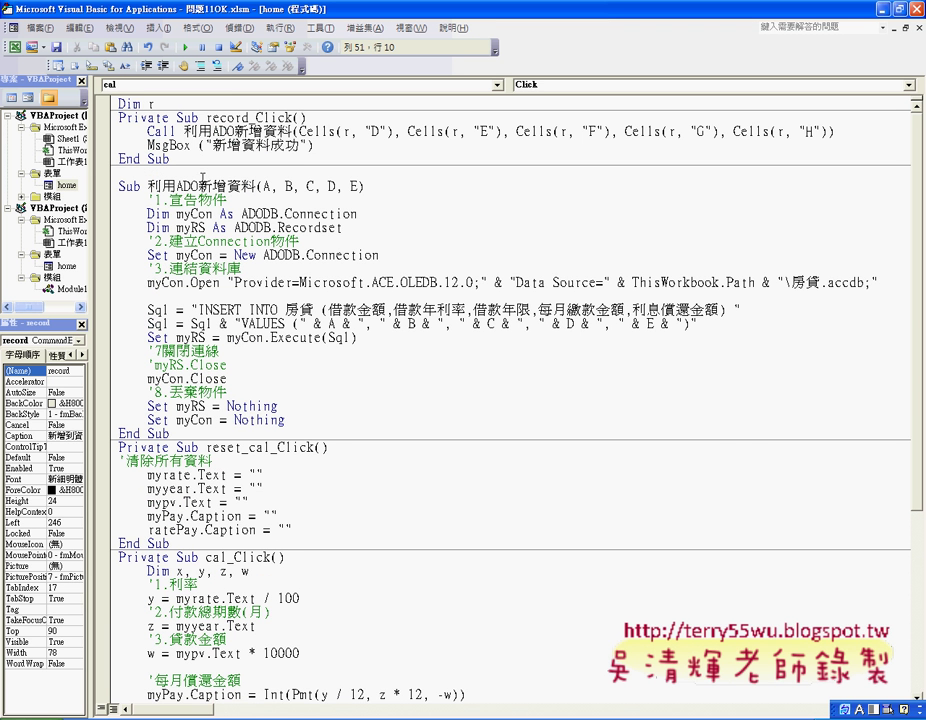
{"action": "double_click", "coordinate": [151, 103]}
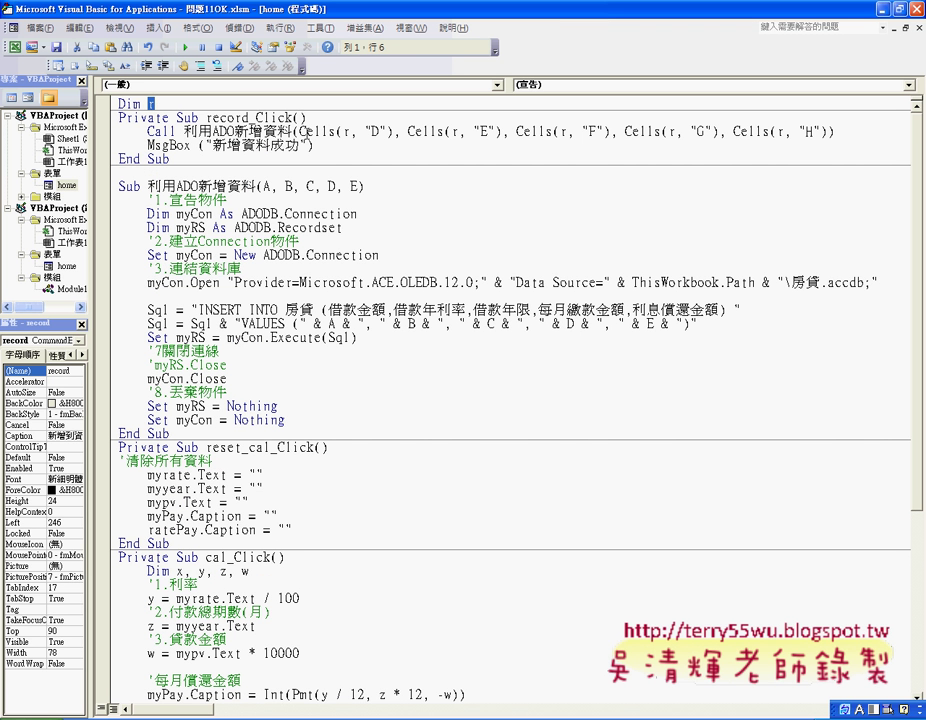
{"action": "left_click_drag", "start_coordinate": [305, 131], "coordinate": [400, 131]}
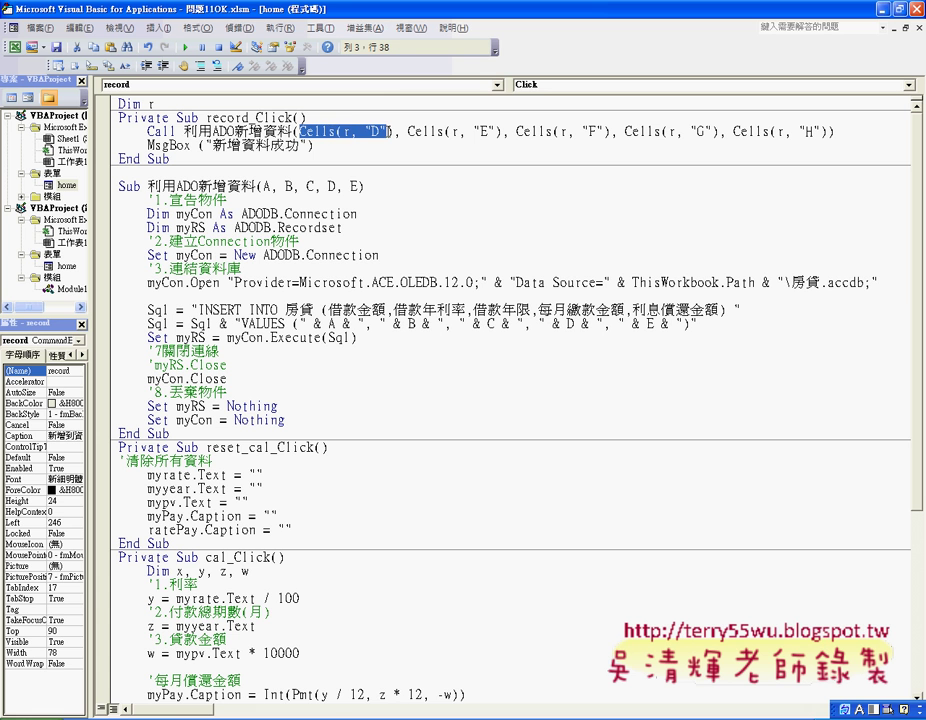
{"action": "left_click", "coordinate": [349, 131]}
{"action": "double_click", "coordinate": [151, 103]}
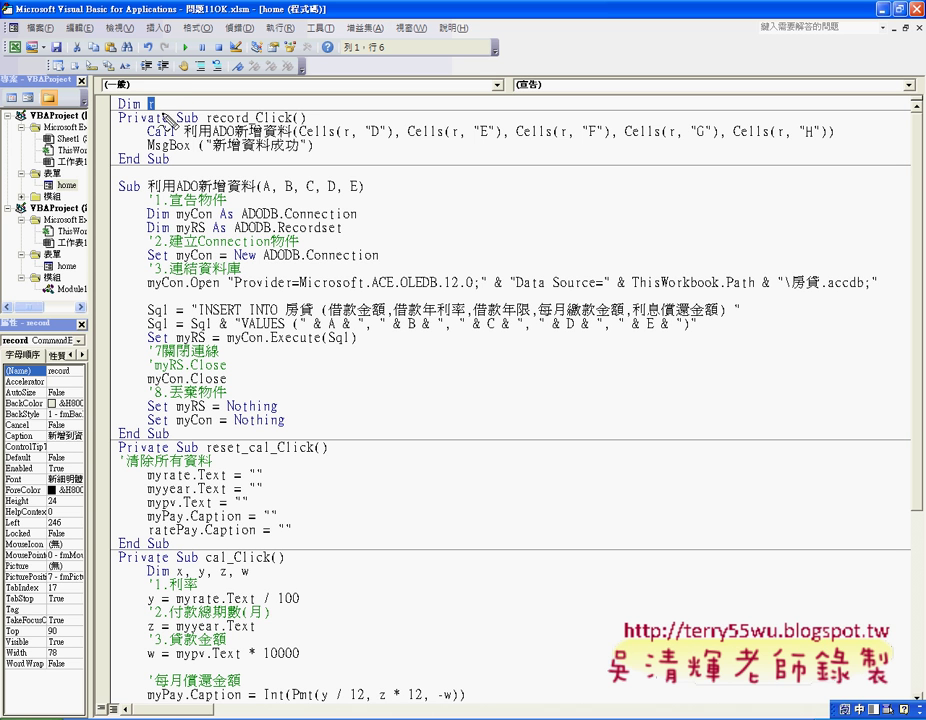
{"action": "mouse_move", "coordinate": [156, 113]}
{"action": "left_mouse_down"}
{"action": "mouse_move", "coordinate": [113, 113]}
{"action": "mouse_move", "coordinate": [162, 104]}
{"action": "left_mouse_up"}
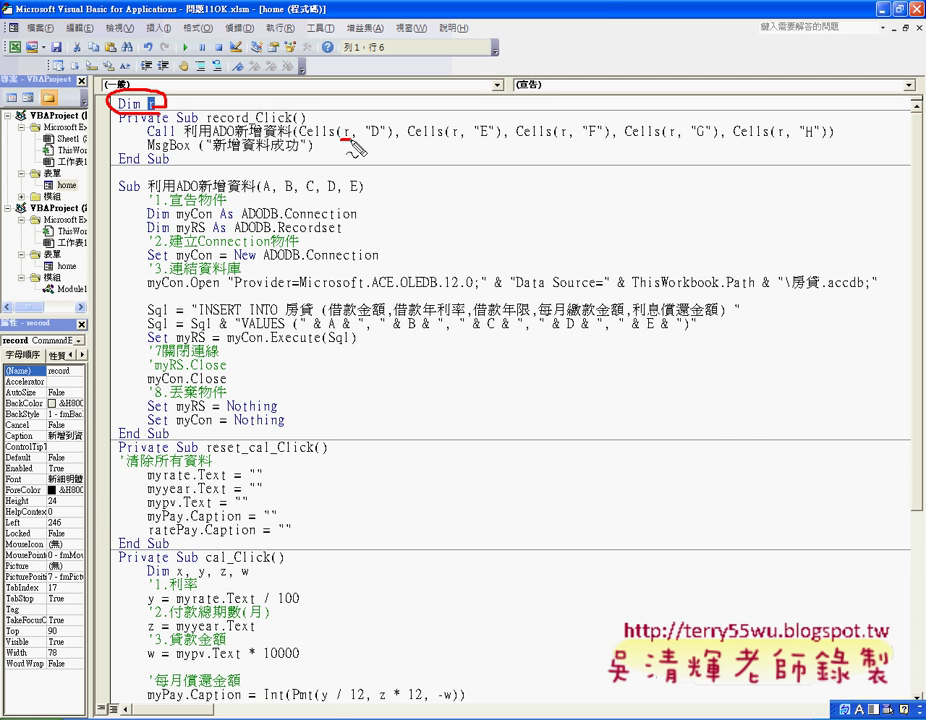
{"action": "left_click_drag", "start_coordinate": [340, 142], "coordinate": [352, 143]}
{"action": "key", "text": "Escape"}
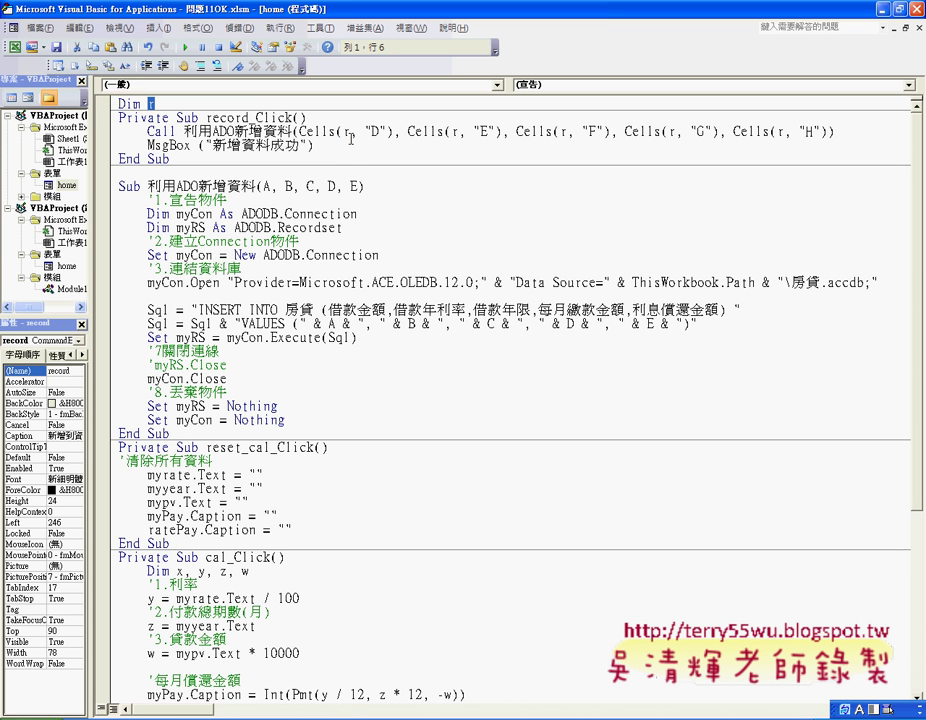
{"action": "left_click", "coordinate": [375, 131]}
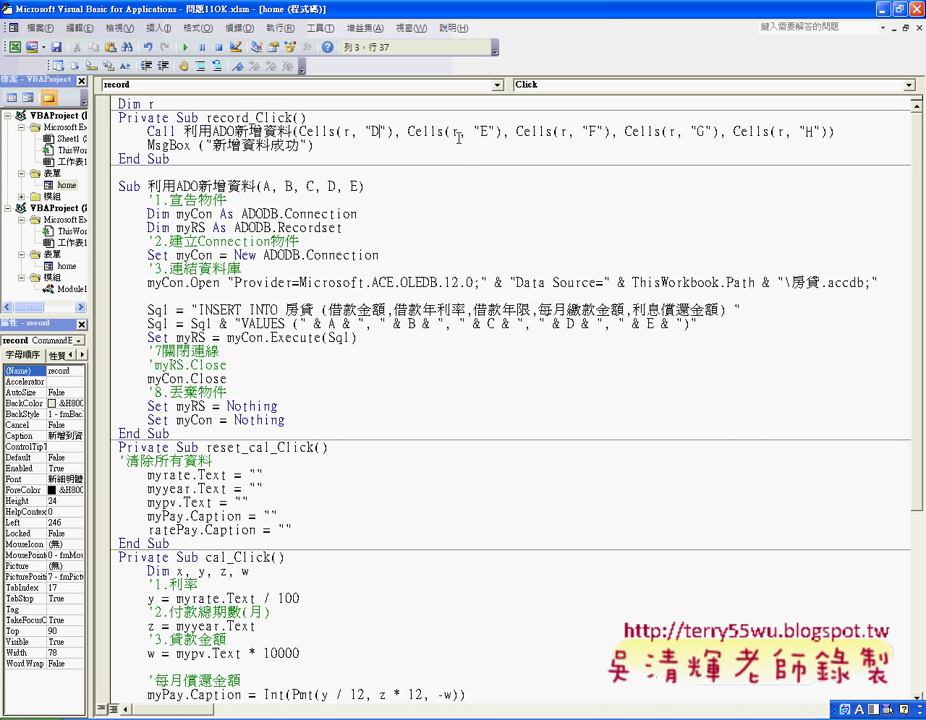
{"action": "left_click_drag", "start_coordinate": [836, 131], "coordinate": [541, 131]}
{"action": "left_click", "coordinate": [392, 131]}
{"action": "left_click_drag", "start_coordinate": [298, 131], "coordinate": [826, 134]}
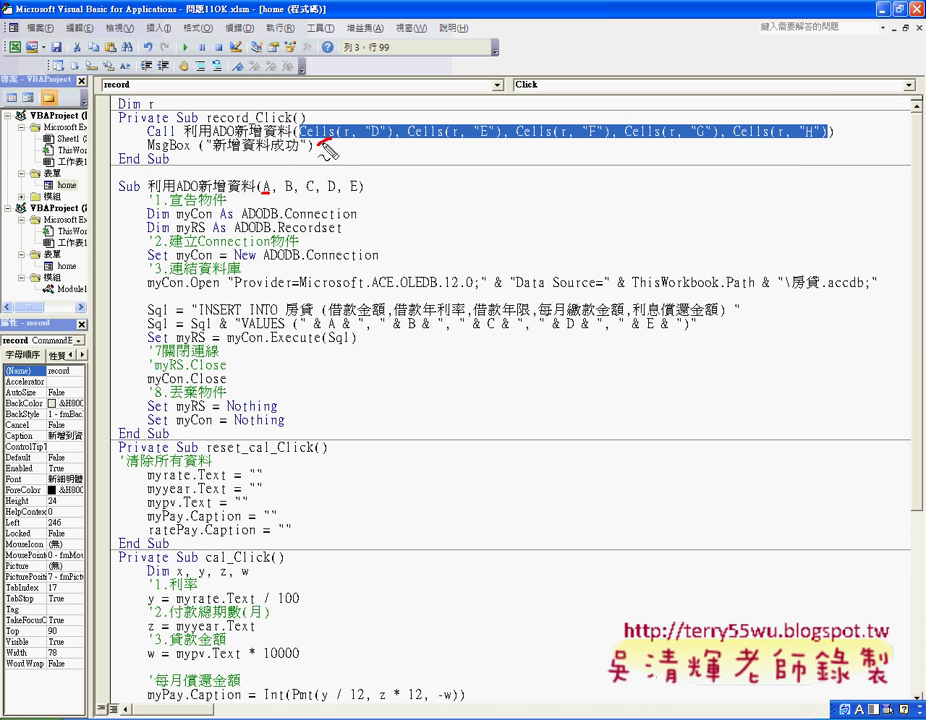
{"action": "left_click_drag", "start_coordinate": [330, 142], "coordinate": [265, 186]}
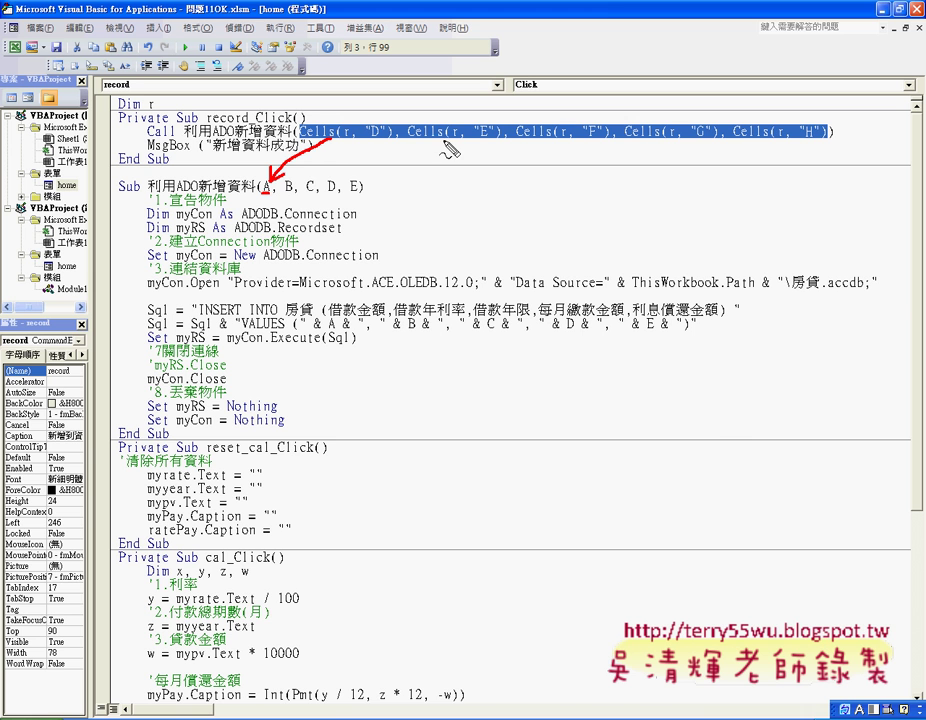
{"action": "mouse_move", "coordinate": [440, 139]}
{"action": "left_mouse_down"}
{"action": "mouse_move", "coordinate": [312, 182]}
{"action": "mouse_move", "coordinate": [297, 196]}
{"action": "mouse_move", "coordinate": [360, 196]}
{"action": "left_mouse_up"}
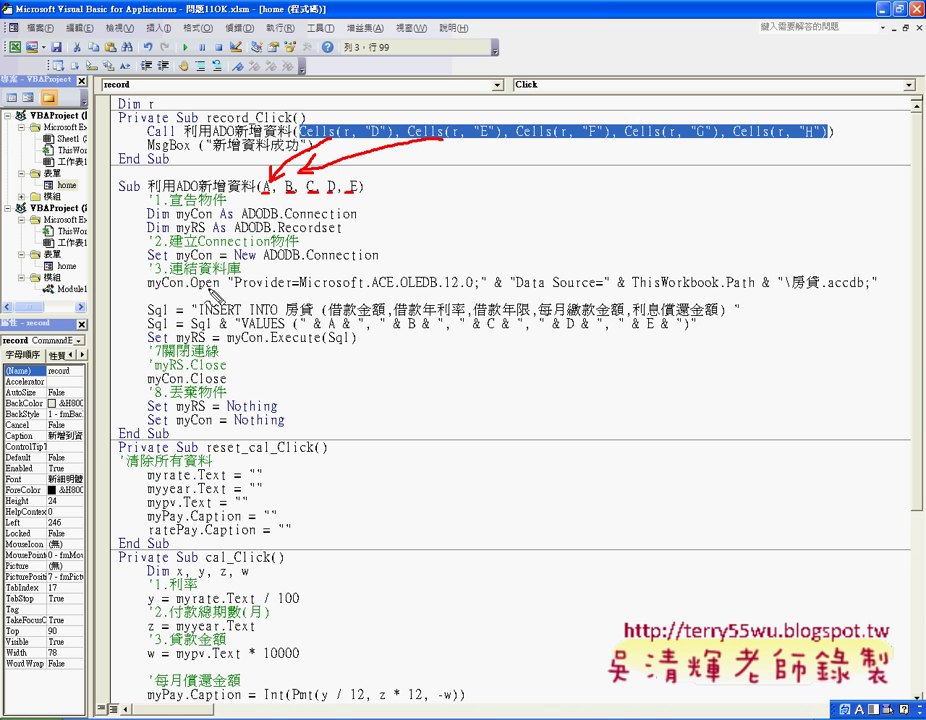
{"action": "left_click_drag", "start_coordinate": [803, 293], "coordinate": [864, 293]}
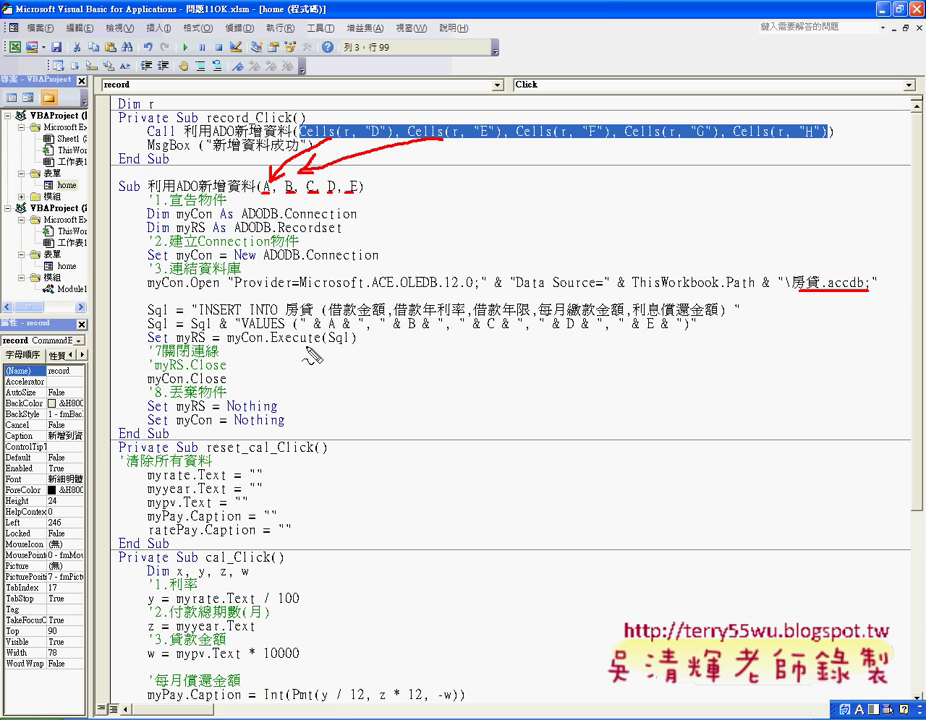
{"action": "left_click_drag", "start_coordinate": [327, 347], "coordinate": [352, 347]}
{"action": "left_click_drag", "start_coordinate": [146, 318], "coordinate": [166, 317]}
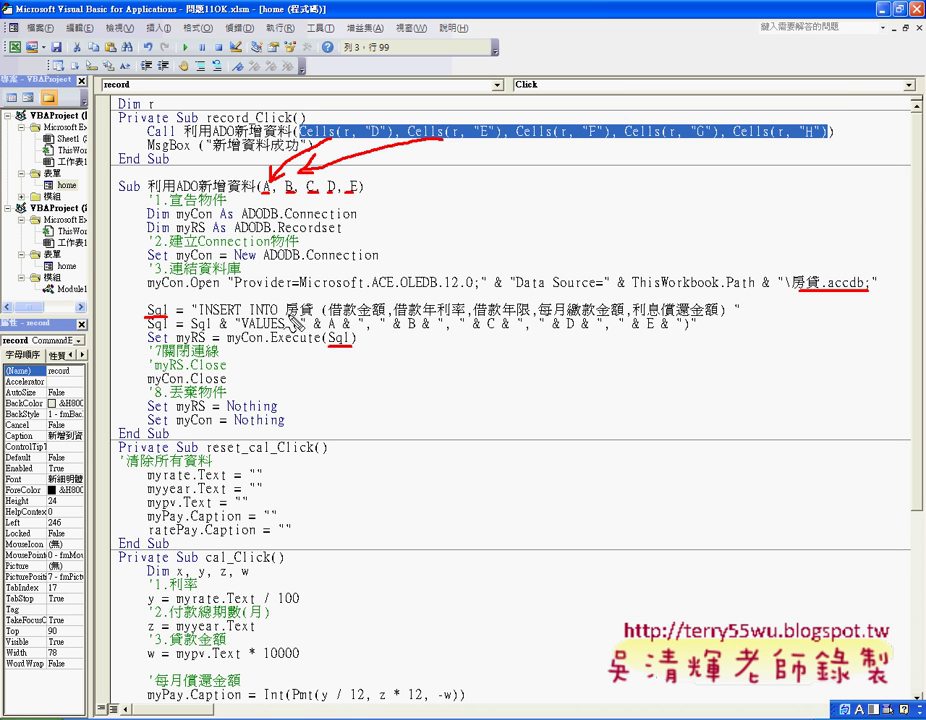
{"action": "left_click_drag", "start_coordinate": [287, 319], "coordinate": [306, 319]}
{"action": "left_click_drag", "start_coordinate": [190, 333], "coordinate": [208, 333]}
{"action": "left_click_drag", "start_coordinate": [264, 324], "coordinate": [291, 323]}
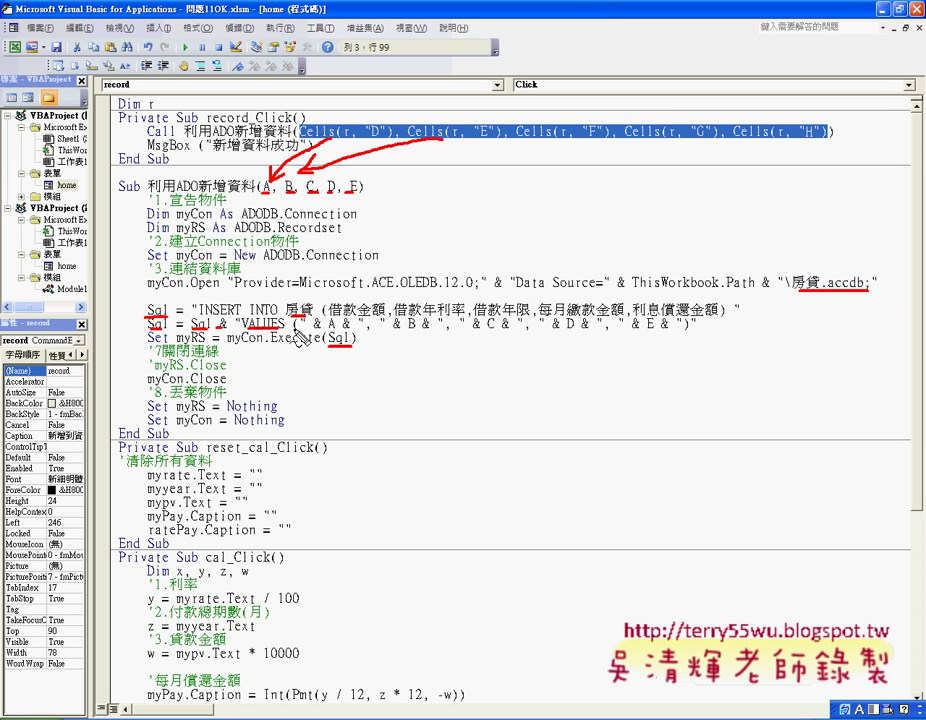
{"action": "left_click_drag", "start_coordinate": [405, 331], "coordinate": [419, 331]}
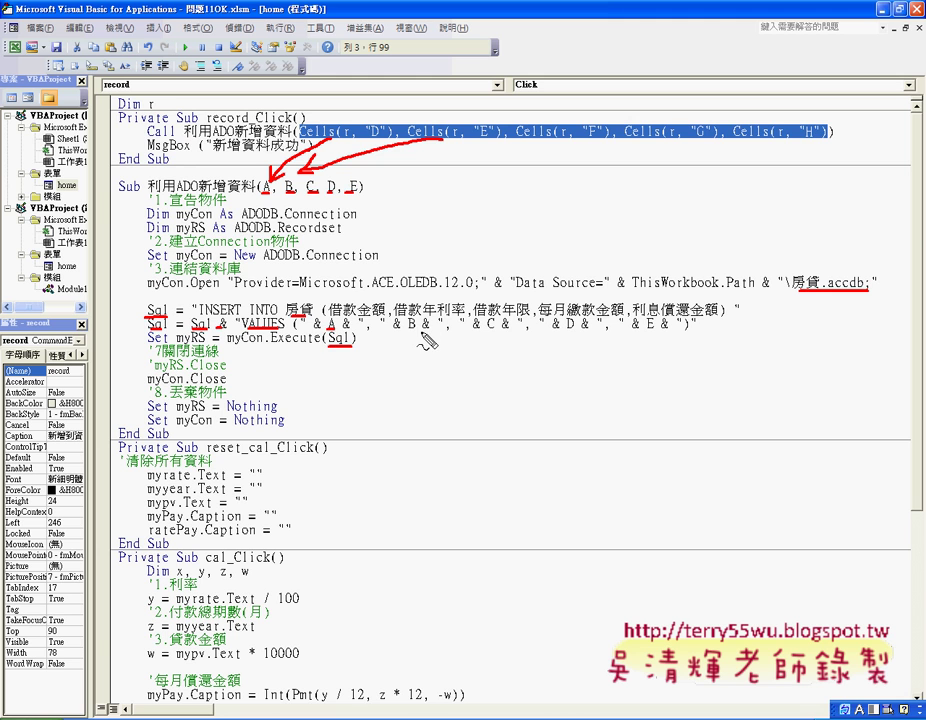